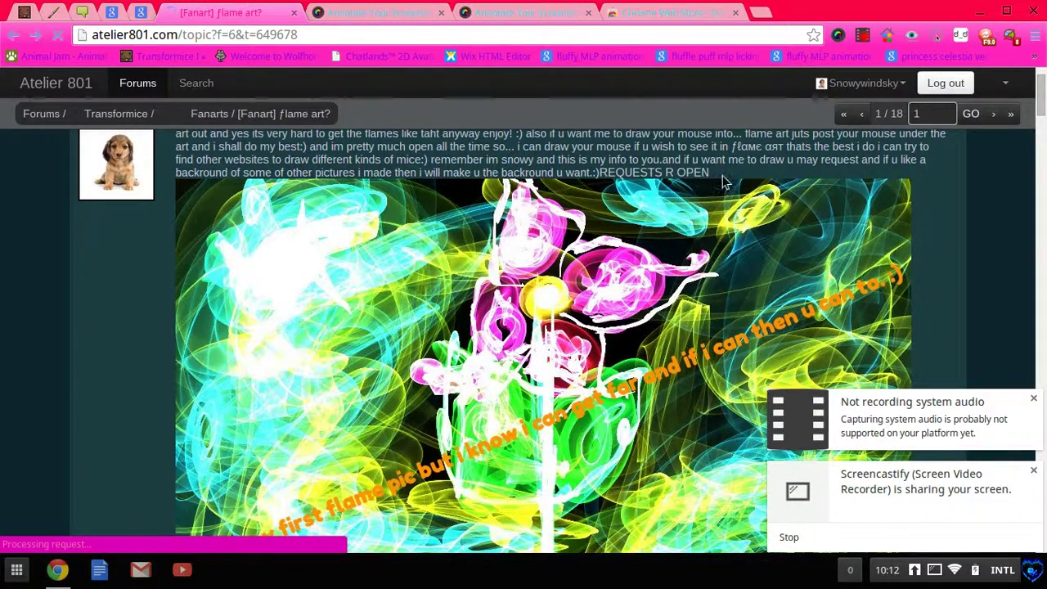
Read the flame art thread's first post, then jump to its last page, page 18.
{"action": "left_click_drag", "start_coordinate": [723, 182], "coordinate": [481, 205]}
{"action": "left_click", "coordinate": [69, 318]}
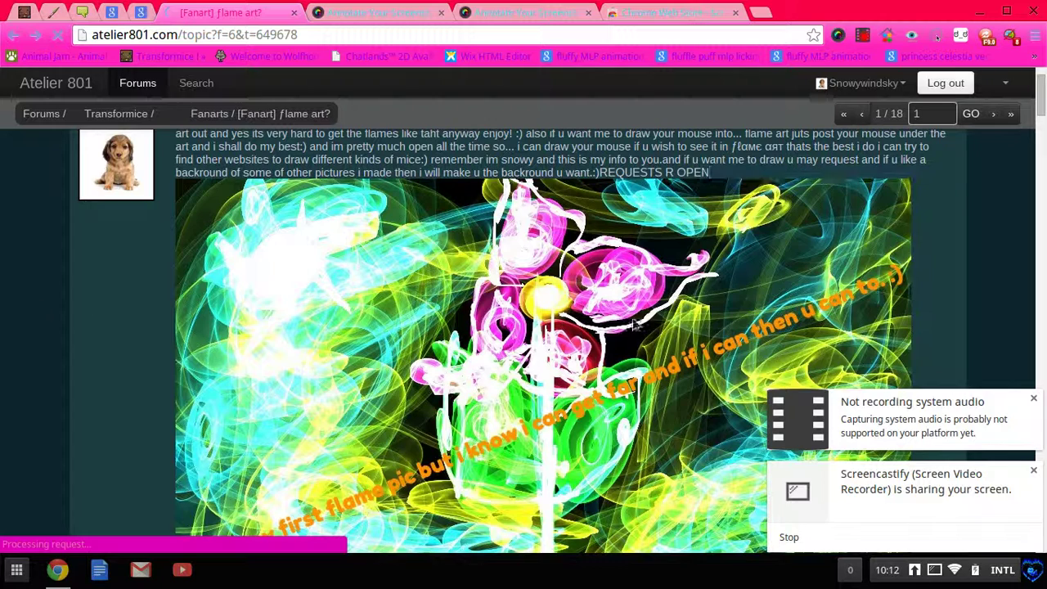
{"action": "left_click", "coordinate": [849, 572]}
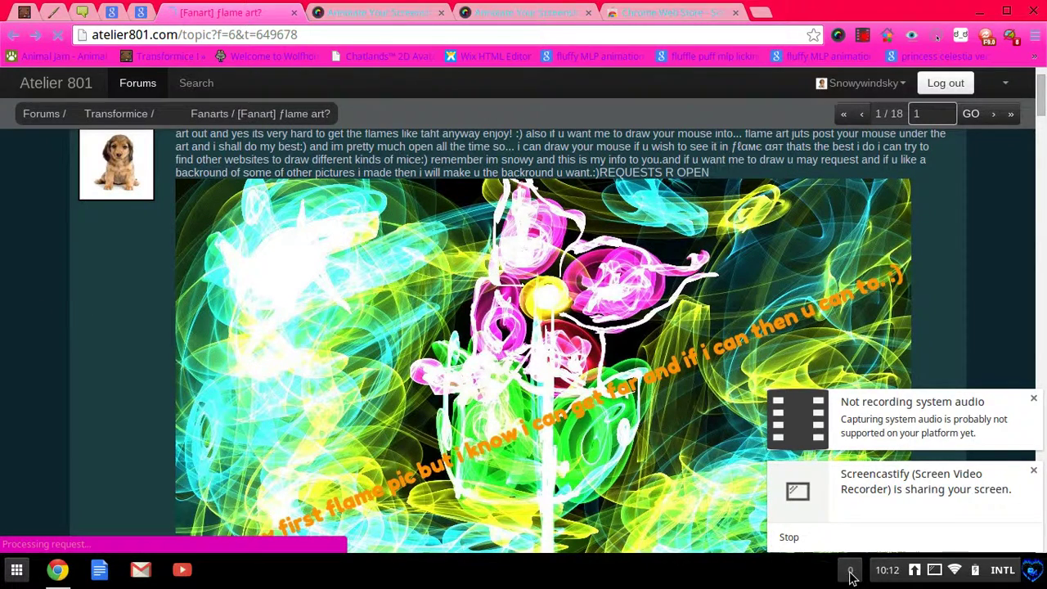
{"action": "left_click", "coordinate": [851, 572]}
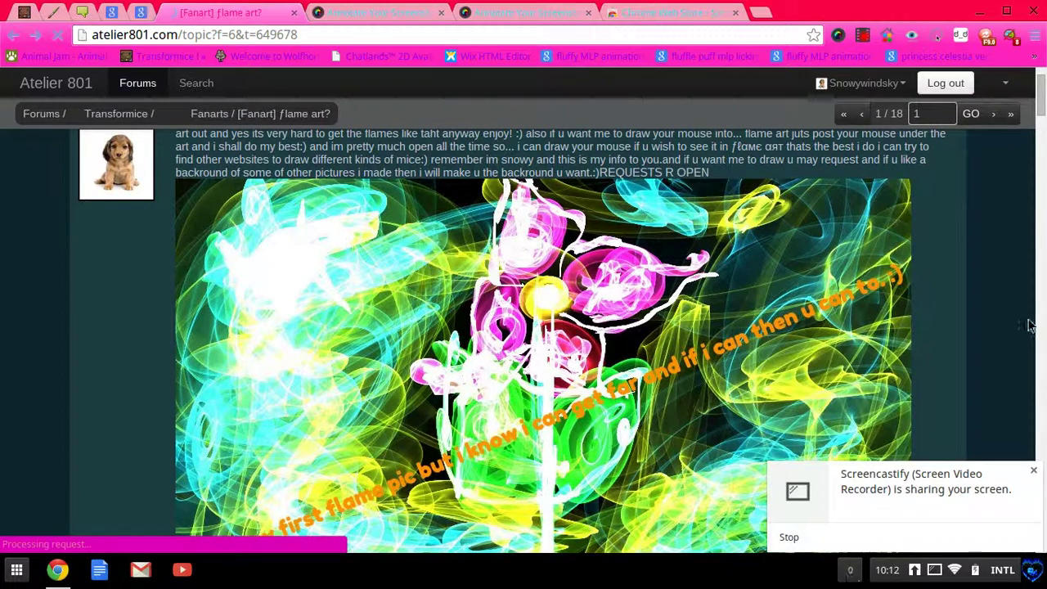
{"action": "scroll", "coordinate": [906, 399], "scroll_direction": "up", "scroll_amount": 1}
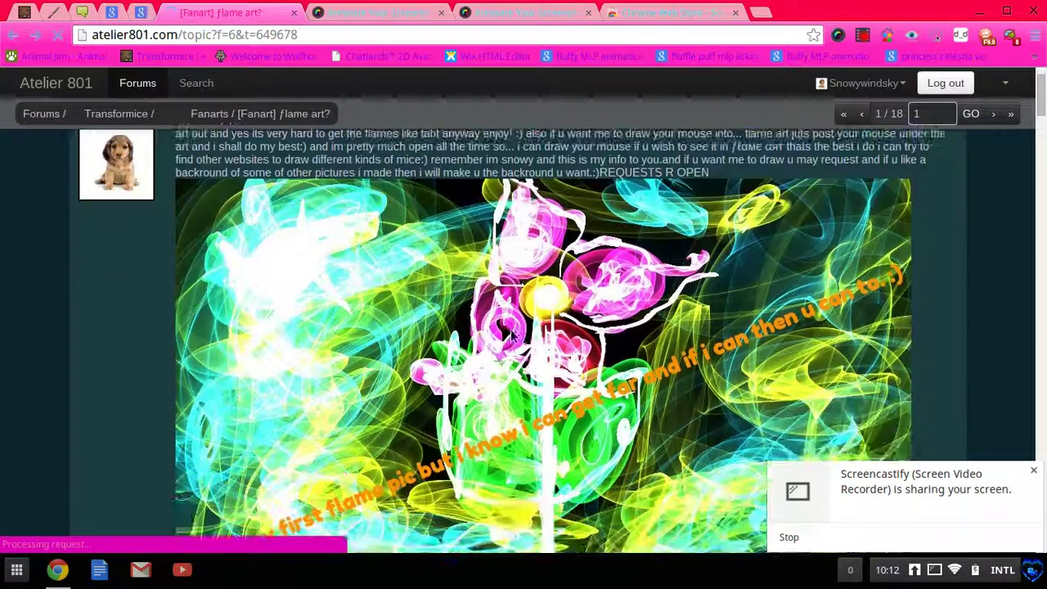
{"action": "scroll", "coordinate": [736, 368], "scroll_direction": "down", "scroll_amount": 2}
{"action": "scroll", "coordinate": [513, 331], "scroll_direction": "down", "scroll_amount": 5}
{"action": "scroll", "coordinate": [514, 332], "scroll_direction": "down", "scroll_amount": 5}
{"action": "scroll", "coordinate": [531, 319], "scroll_direction": "down", "scroll_amount": 5}
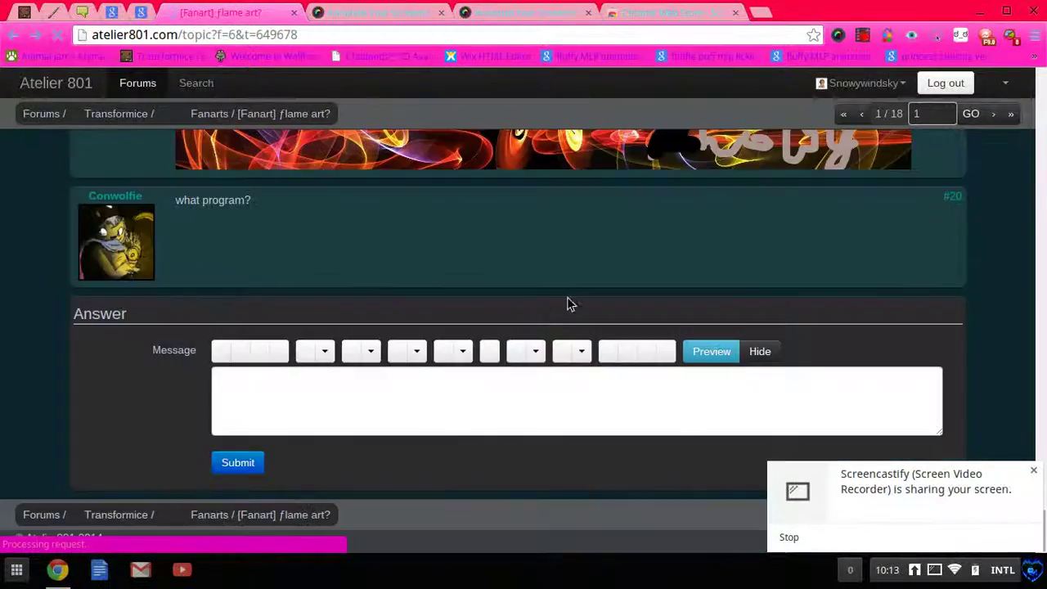
{"action": "scroll", "coordinate": [567, 304], "scroll_direction": "up", "scroll_amount": 3}
{"action": "scroll", "coordinate": [573, 299], "scroll_direction": "up", "scroll_amount": 1}
{"action": "scroll", "coordinate": [577, 296], "scroll_direction": "up", "scroll_amount": 5}
{"action": "scroll", "coordinate": [593, 294], "scroll_direction": "up", "scroll_amount": 3}
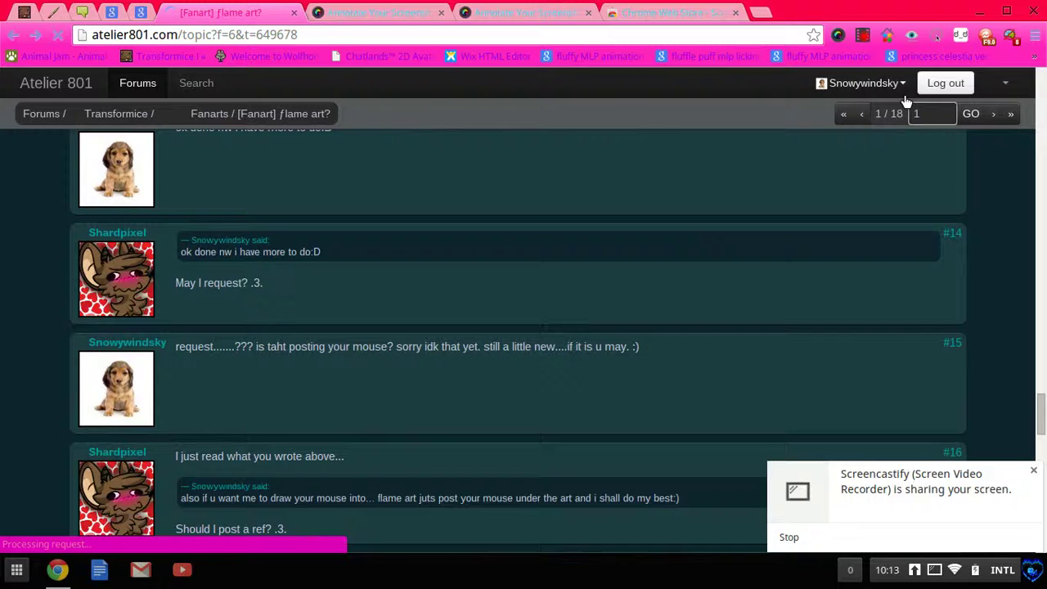
{"action": "left_click", "coordinate": [1010, 114]}
{"action": "scroll", "coordinate": [523, 327], "scroll_direction": "down", "scroll_amount": 5}
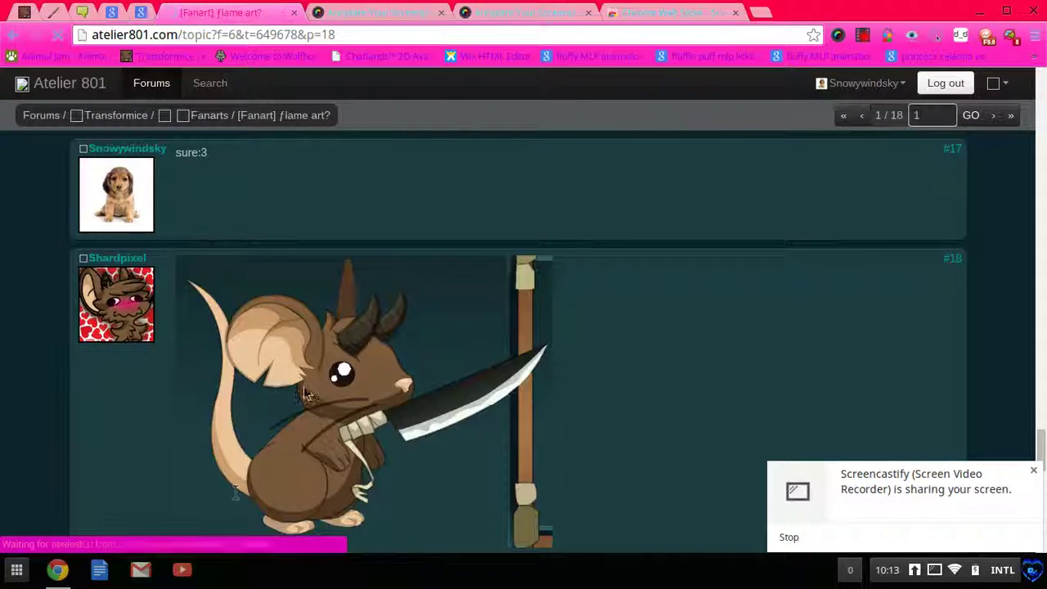
{"action": "scroll", "coordinate": [303, 386], "scroll_direction": "down", "scroll_amount": 5}
{"action": "scroll", "coordinate": [582, 291], "scroll_direction": "down", "scroll_amount": 3}
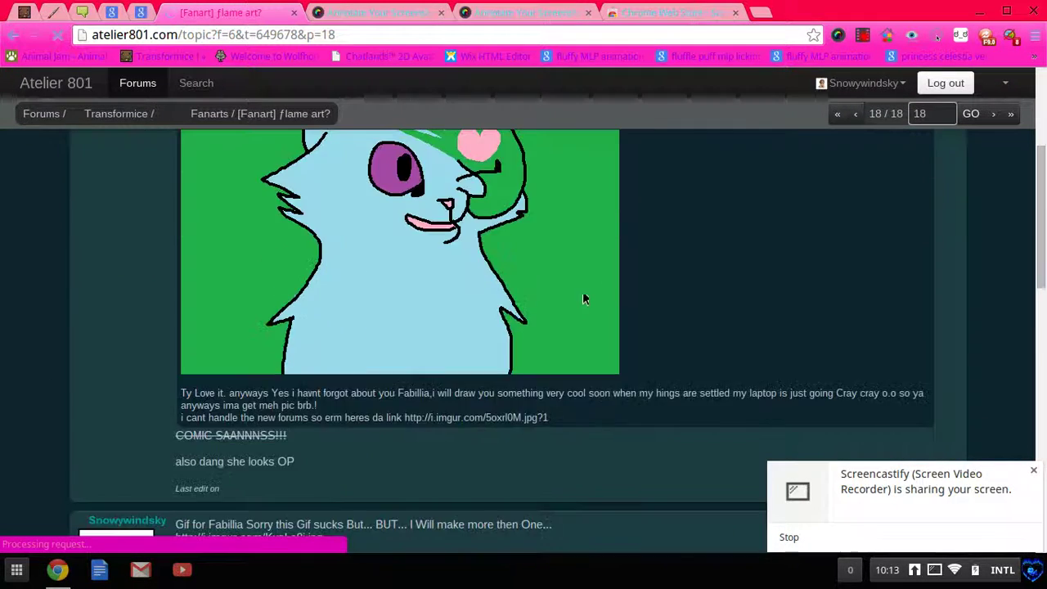
{"action": "scroll", "coordinate": [574, 296], "scroll_direction": "down", "scroll_amount": 5}
{"action": "scroll", "coordinate": [561, 311], "scroll_direction": "down", "scroll_amount": 1}
{"action": "scroll", "coordinate": [561, 311], "scroll_direction": "down", "scroll_amount": 3}
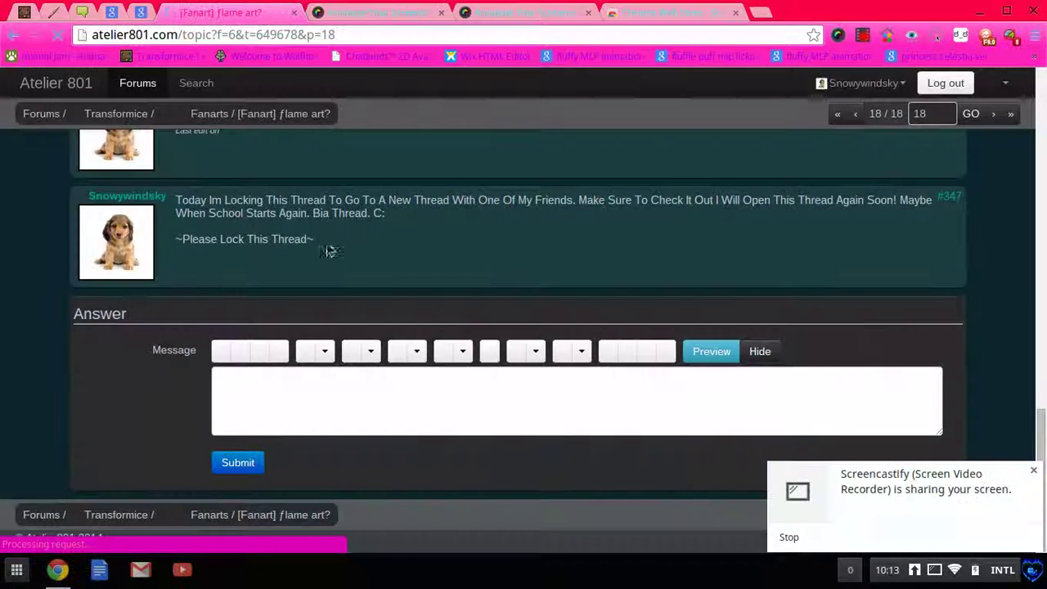
{"action": "left_click_drag", "start_coordinate": [319, 244], "coordinate": [198, 185]}
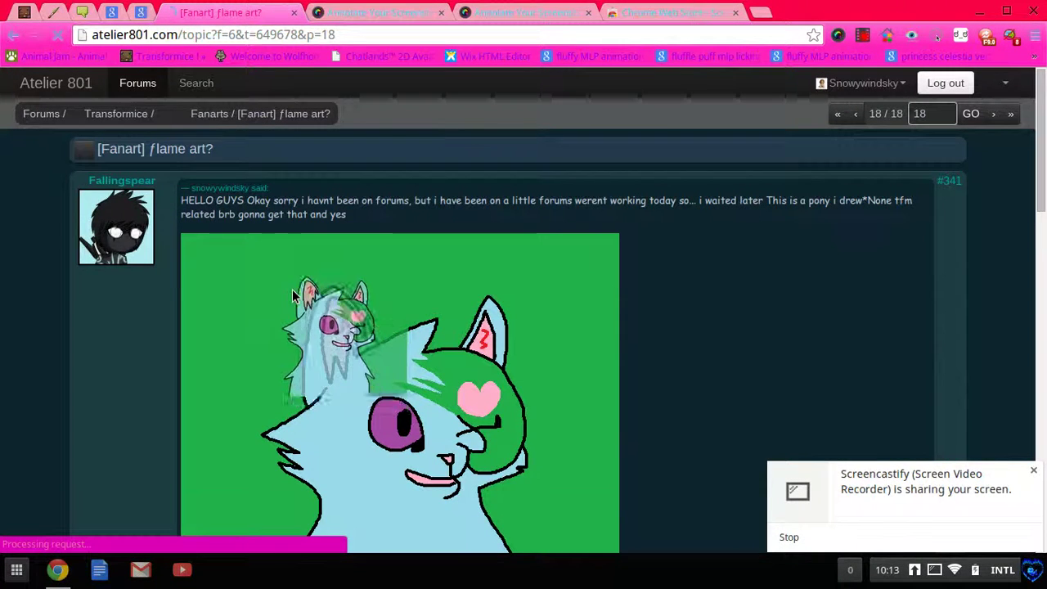
{"action": "scroll", "coordinate": [278, 258], "scroll_direction": "down", "scroll_amount": 3}
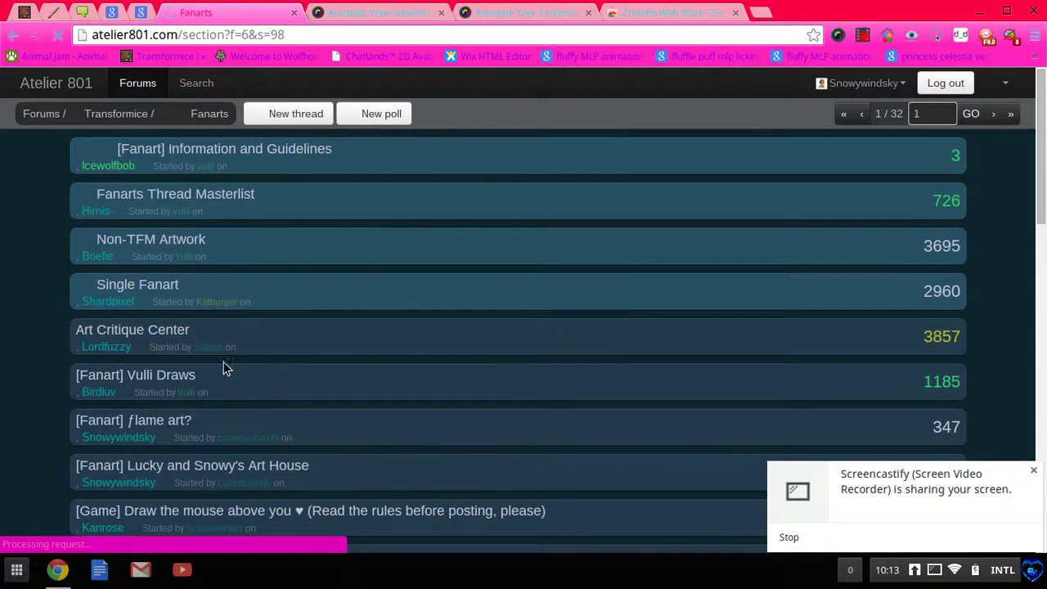
{"action": "scroll", "coordinate": [223, 362], "scroll_direction": "down", "scroll_amount": 1}
{"action": "scroll", "coordinate": [229, 402], "scroll_direction": "down", "scroll_amount": 1}
{"action": "scroll", "coordinate": [231, 409], "scroll_direction": "down", "scroll_amount": 2}
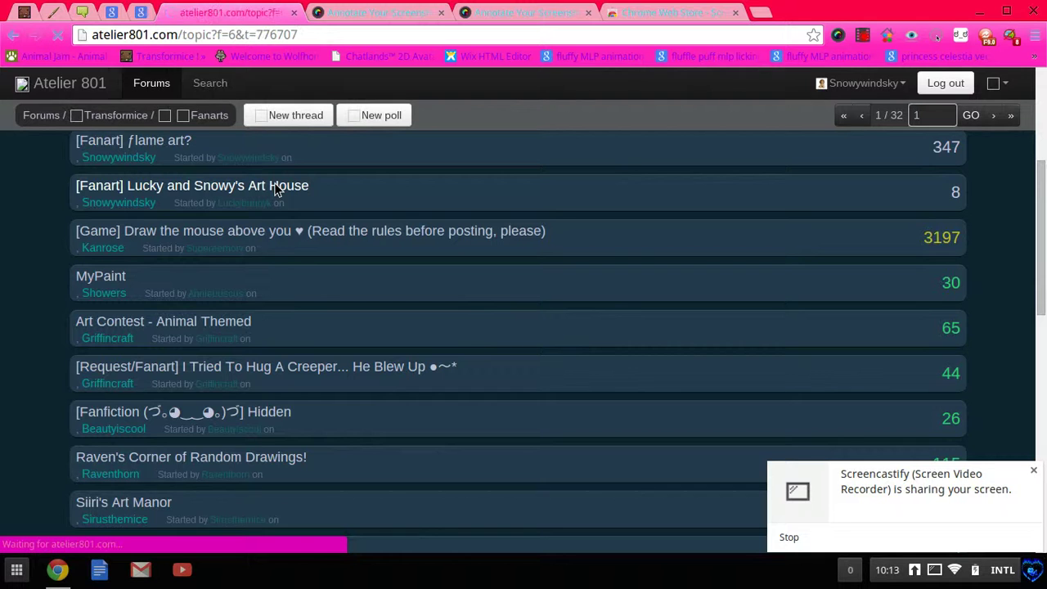
{"action": "scroll", "coordinate": [323, 274], "scroll_direction": "down", "scroll_amount": 2}
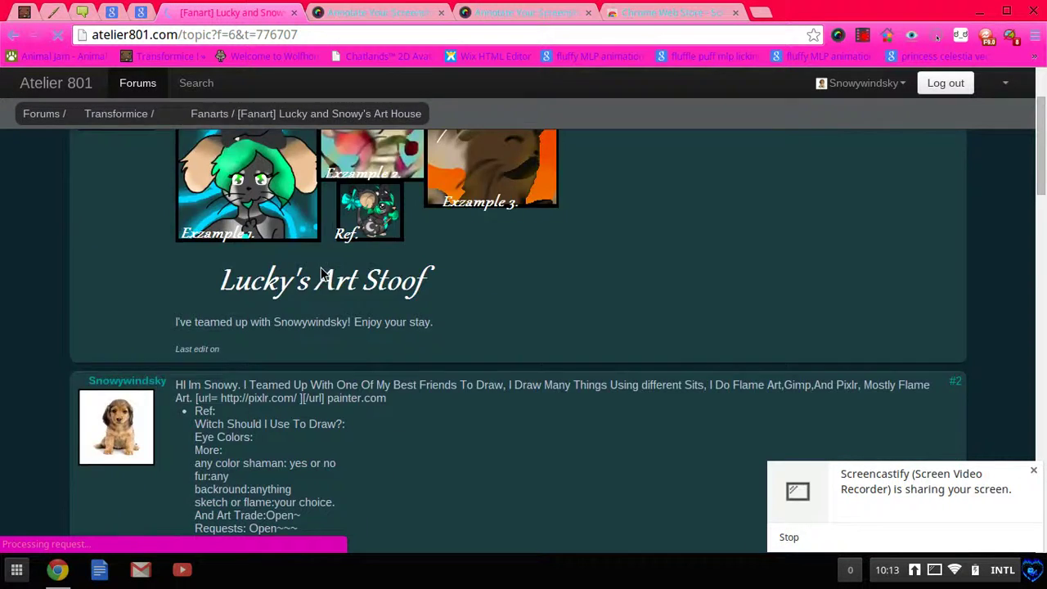
{"action": "scroll", "coordinate": [323, 274], "scroll_direction": "up", "scroll_amount": 2}
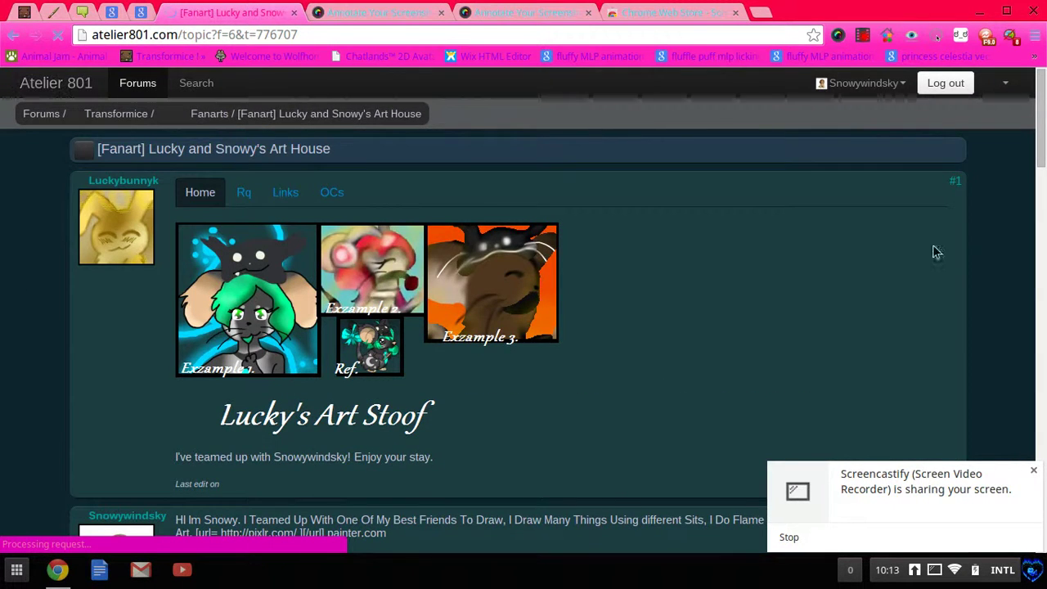
View the Art House first post's Rq, Links and OCs sections, then return to Home.
{"action": "left_click", "coordinate": [246, 195]}
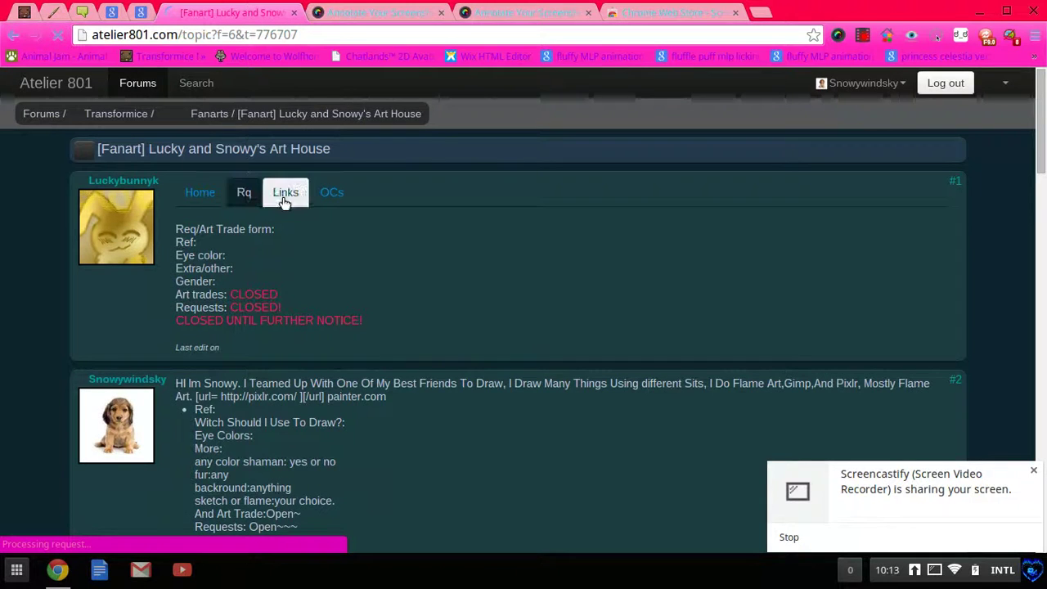
{"action": "left_click", "coordinate": [285, 196]}
{"action": "left_click", "coordinate": [332, 197]}
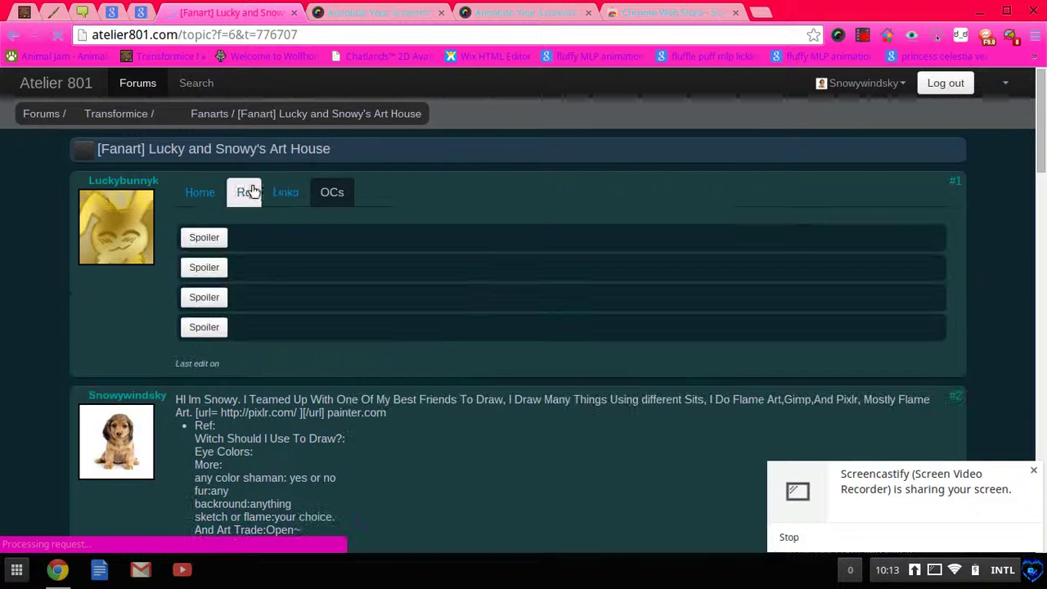
{"action": "left_click", "coordinate": [206, 194]}
{"action": "scroll", "coordinate": [339, 283], "scroll_direction": "down", "scroll_amount": 2}
{"action": "scroll", "coordinate": [340, 284], "scroll_direction": "down", "scroll_amount": 3}
{"action": "scroll", "coordinate": [327, 254], "scroll_direction": "up", "scroll_amount": 1}
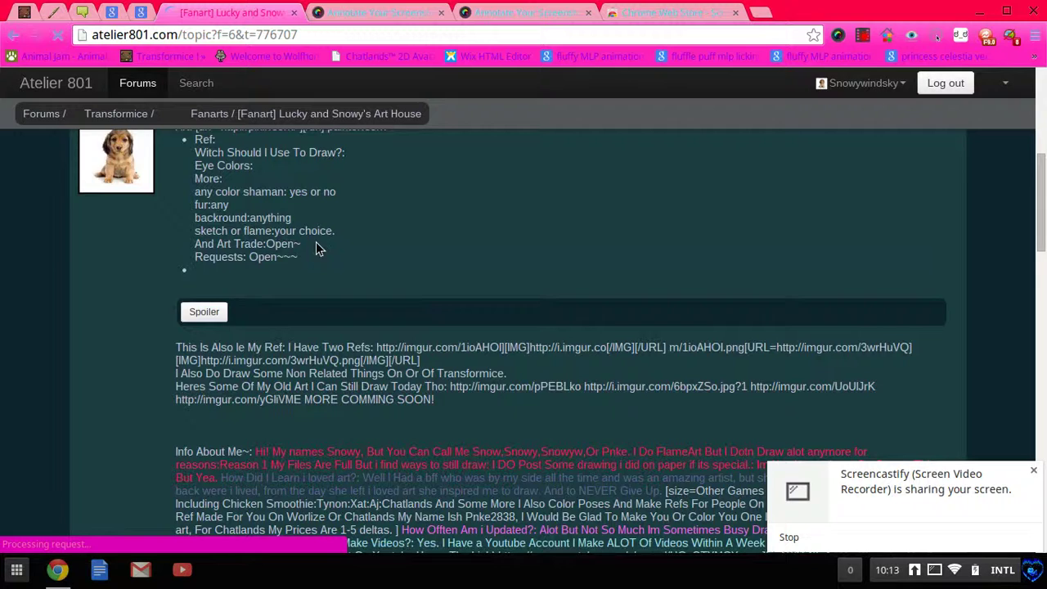
{"action": "scroll", "coordinate": [185, 204], "scroll_direction": "up", "scroll_amount": 1}
{"action": "mouse_move", "coordinate": [174, 178]}
{"action": "left_mouse_down"}
{"action": "mouse_move", "coordinate": [462, 303]}
{"action": "mouse_move", "coordinate": [513, 257]}
{"action": "left_mouse_up"}
{"action": "scroll", "coordinate": [514, 256], "scroll_direction": "down", "scroll_amount": 10}
{"action": "scroll", "coordinate": [517, 316], "scroll_direction": "up", "scroll_amount": 10}
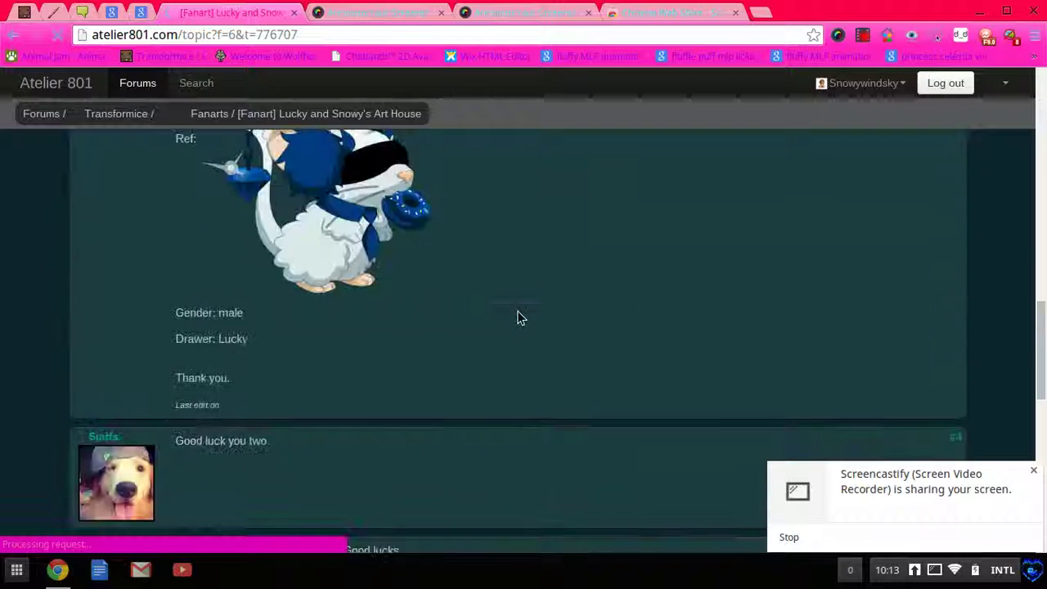
{"action": "scroll", "coordinate": [517, 316], "scroll_direction": "down", "scroll_amount": 3}
{"action": "scroll", "coordinate": [517, 316], "scroll_direction": "up", "scroll_amount": 10}
{"action": "scroll", "coordinate": [520, 317], "scroll_direction": "up", "scroll_amount": 3}
{"action": "scroll", "coordinate": [520, 317], "scroll_direction": "down", "scroll_amount": 2}
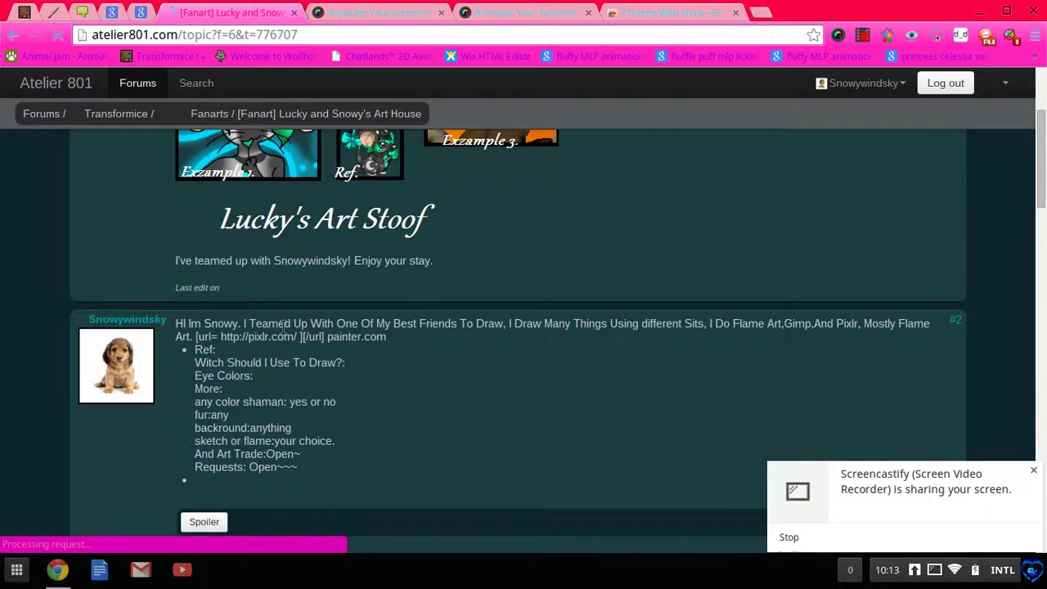
Reveal both hidden sections in Snowy's post, then return to the Fanarts thread list.
{"action": "left_click", "coordinate": [214, 421]}
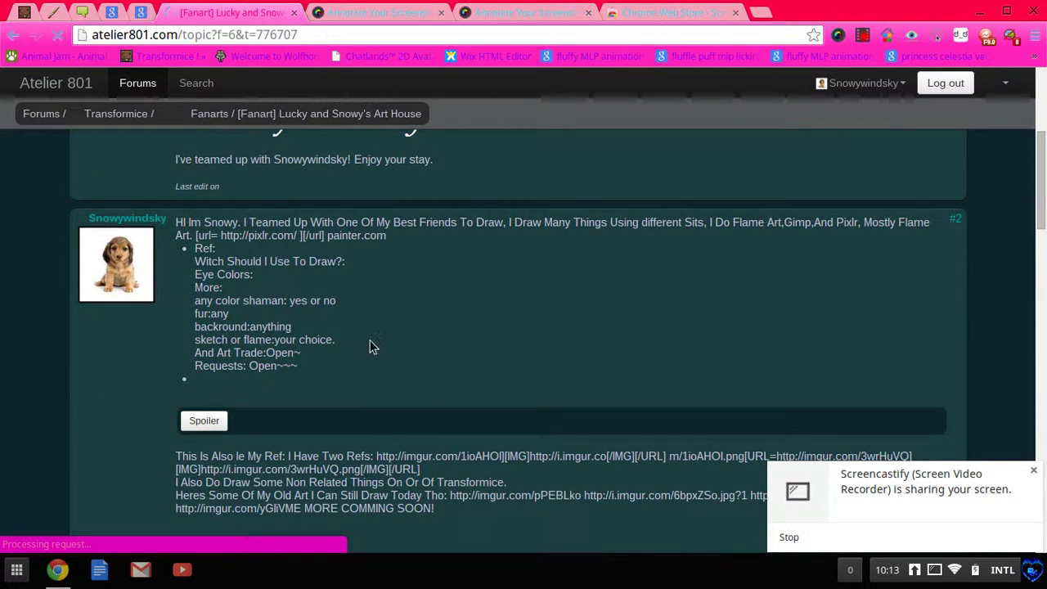
{"action": "scroll", "coordinate": [367, 347], "scroll_direction": "down", "scroll_amount": 3}
{"action": "scroll", "coordinate": [368, 347], "scroll_direction": "down", "scroll_amount": 1}
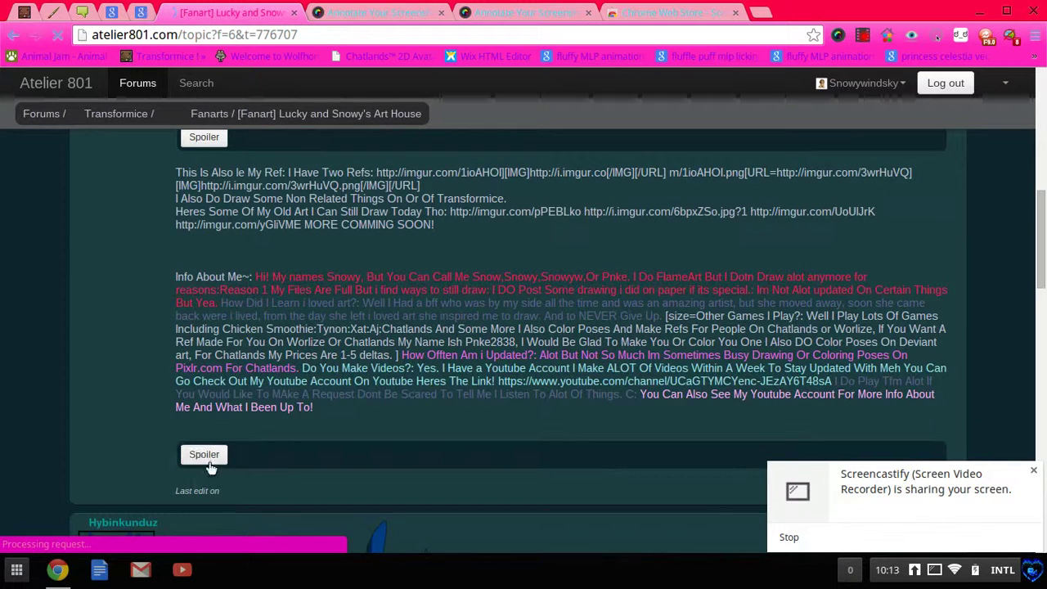
{"action": "left_click", "coordinate": [209, 455]}
{"action": "scroll", "coordinate": [358, 319], "scroll_direction": "up", "scroll_amount": 10}
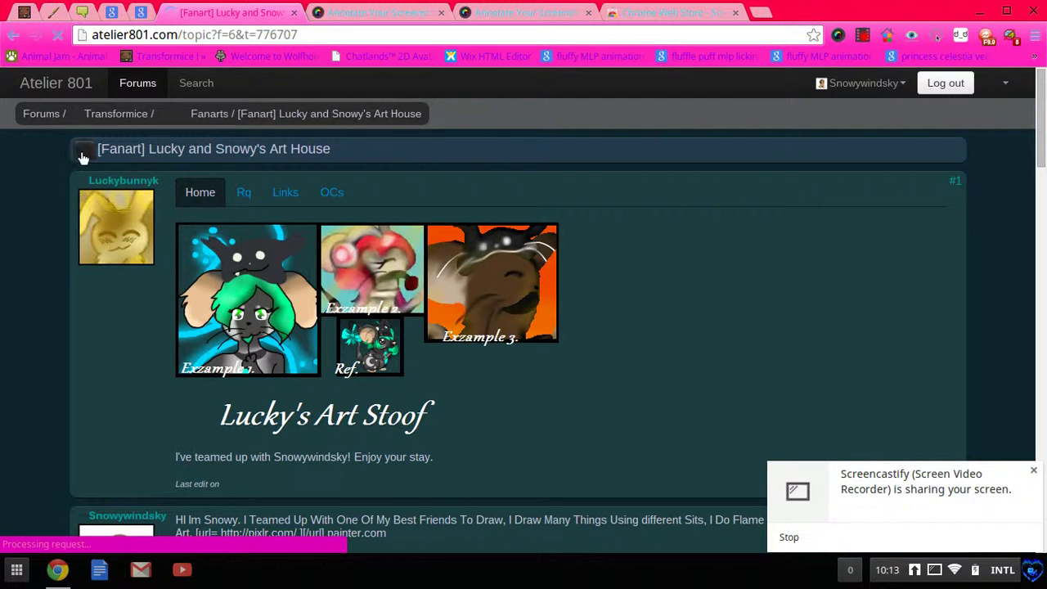
{"action": "left_click", "coordinate": [204, 114]}
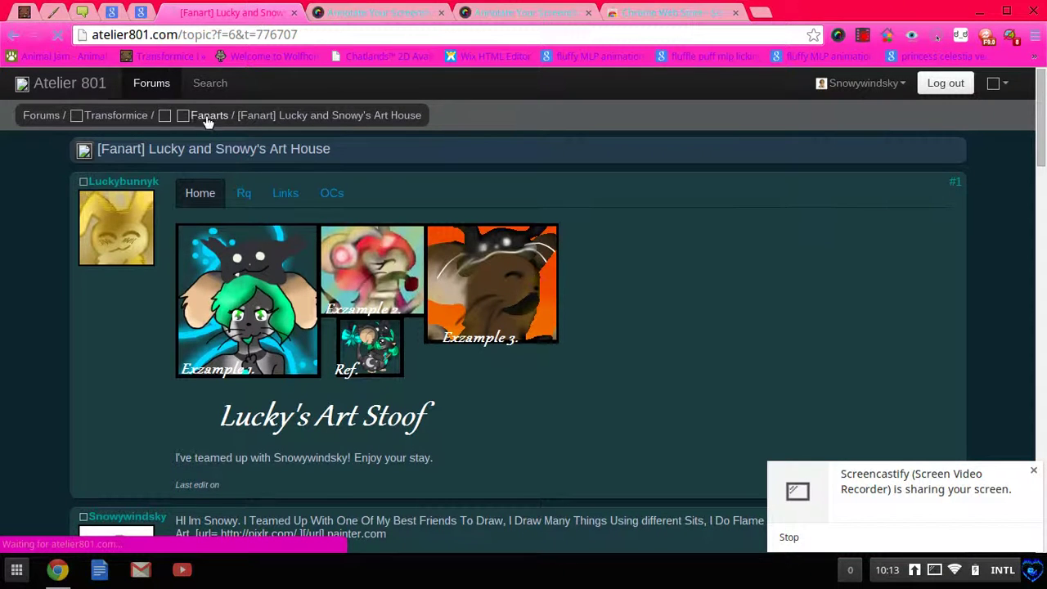
{"action": "scroll", "coordinate": [399, 343], "scroll_direction": "down", "scroll_amount": 1}
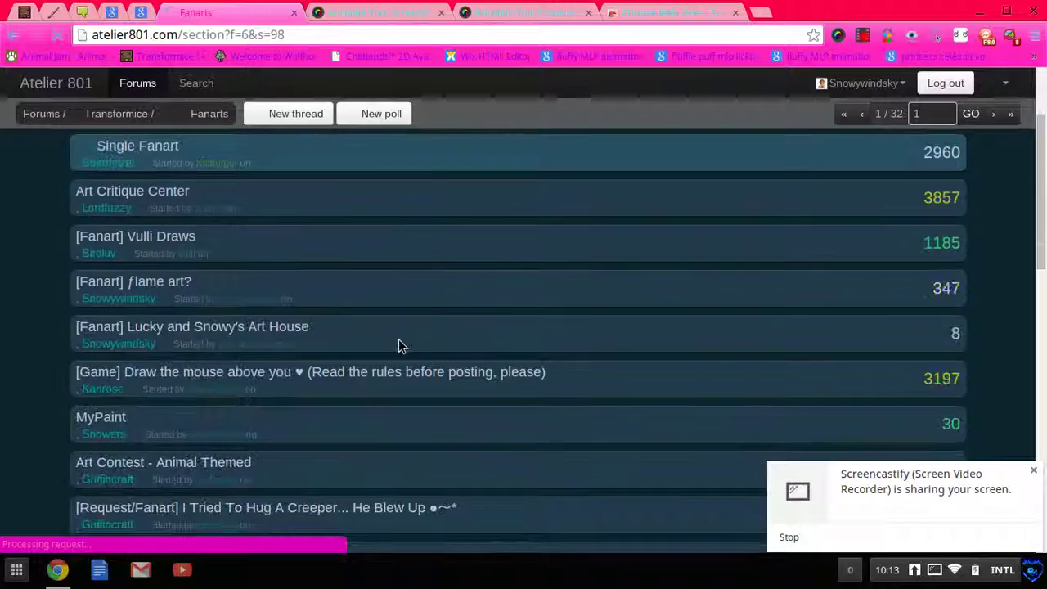
{"action": "scroll", "coordinate": [458, 425], "scroll_direction": "down", "scroll_amount": 5}
{"action": "scroll", "coordinate": [409, 389], "scroll_direction": "up", "scroll_amount": 1}
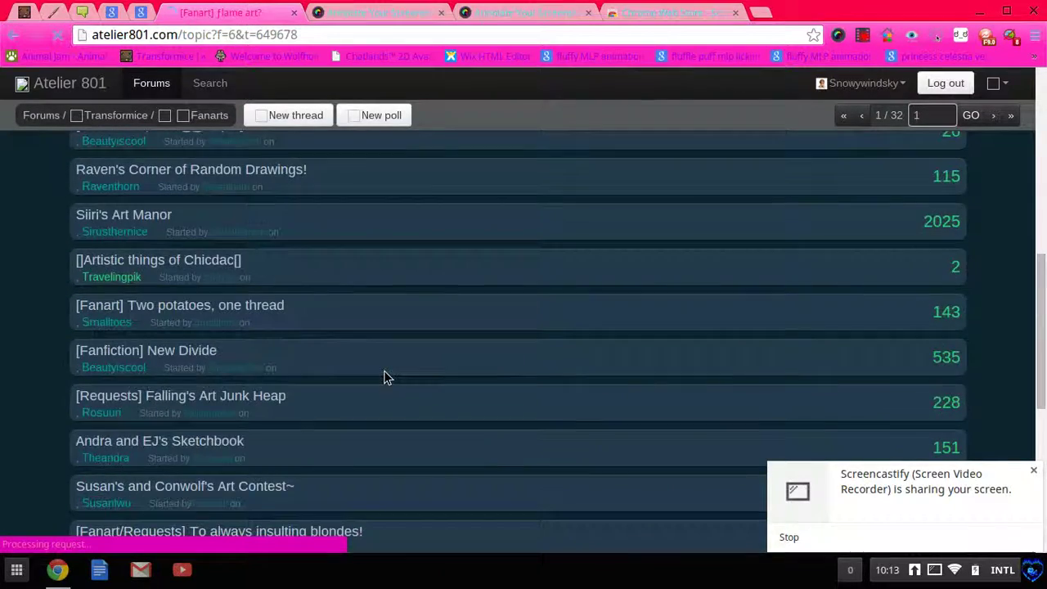
{"action": "scroll", "coordinate": [393, 378], "scroll_direction": "down", "scroll_amount": 5}
{"action": "scroll", "coordinate": [394, 382], "scroll_direction": "down", "scroll_amount": 5}
{"action": "scroll", "coordinate": [393, 384], "scroll_direction": "down", "scroll_amount": 5}
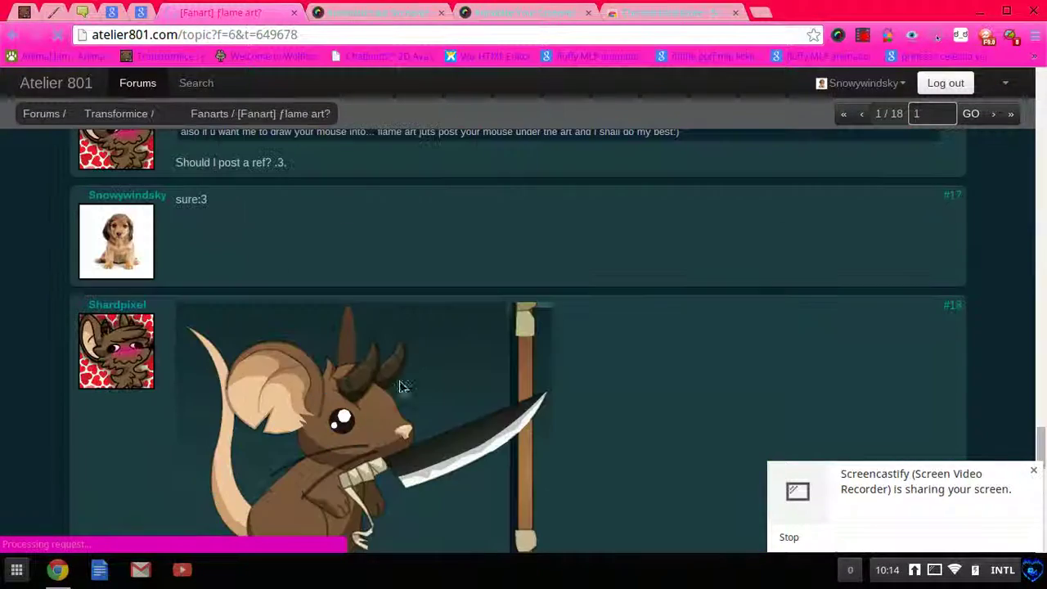
{"action": "scroll", "coordinate": [424, 372], "scroll_direction": "up", "scroll_amount": 3}
{"action": "scroll", "coordinate": [424, 377], "scroll_direction": "up", "scroll_amount": 2}
{"action": "scroll", "coordinate": [415, 377], "scroll_direction": "up", "scroll_amount": 2}
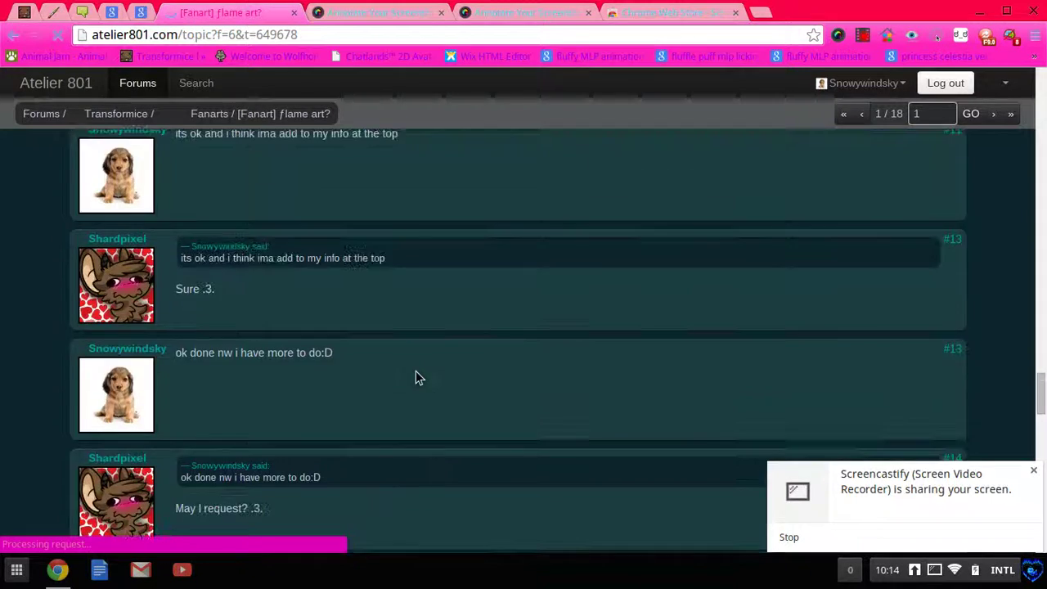
{"action": "scroll", "coordinate": [415, 377], "scroll_direction": "up", "scroll_amount": 2}
{"action": "scroll", "coordinate": [416, 377], "scroll_direction": "up", "scroll_amount": 2}
{"action": "scroll", "coordinate": [415, 377], "scroll_direction": "up", "scroll_amount": 2}
{"action": "scroll", "coordinate": [415, 377], "scroll_direction": "up", "scroll_amount": 2}
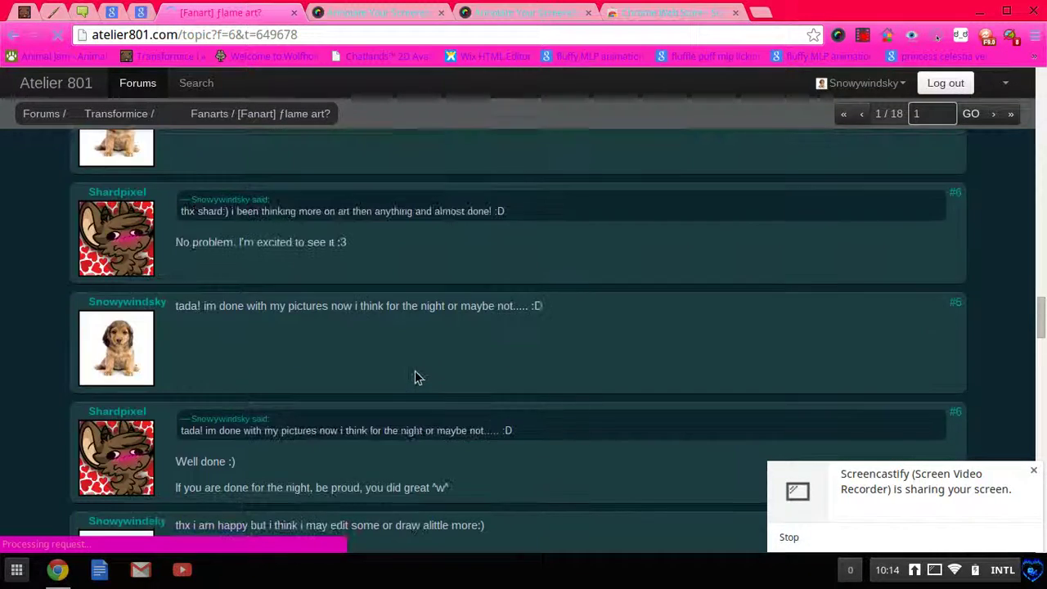
{"action": "scroll", "coordinate": [416, 377], "scroll_direction": "up", "scroll_amount": 2}
{"action": "scroll", "coordinate": [416, 377], "scroll_direction": "up", "scroll_amount": 1}
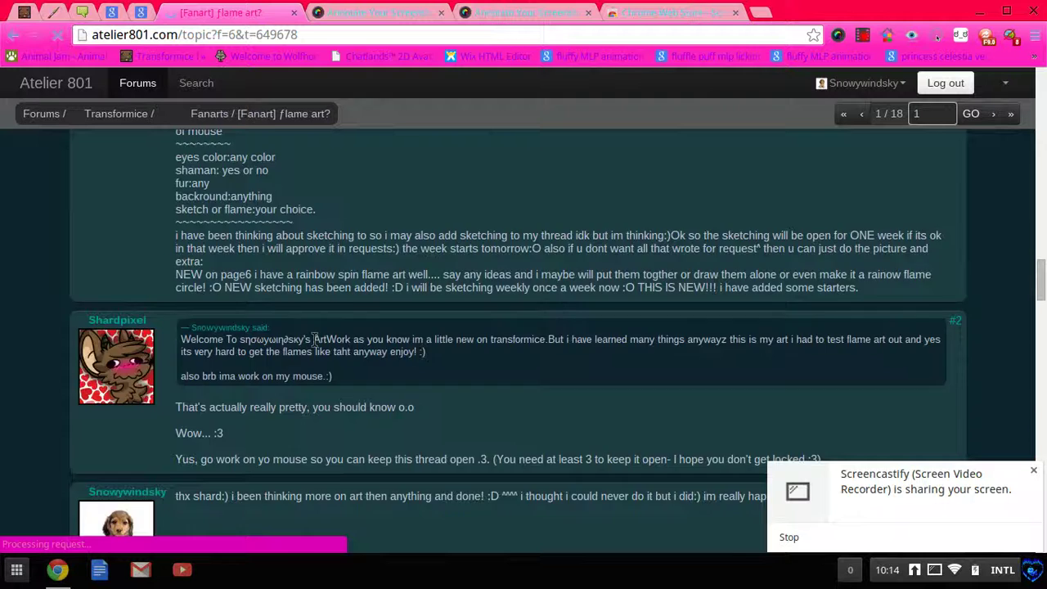
{"action": "scroll", "coordinate": [416, 377], "scroll_direction": "up", "scroll_amount": 2}
{"action": "scroll", "coordinate": [314, 340], "scroll_direction": "up", "scroll_amount": 2}
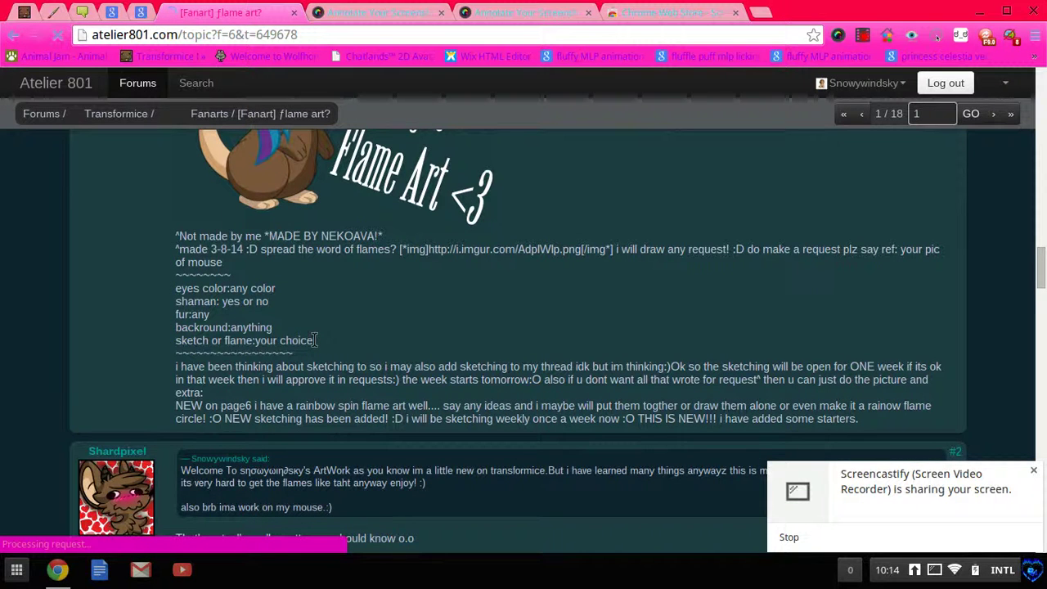
{"action": "scroll", "coordinate": [314, 340], "scroll_direction": "up", "scroll_amount": 1}
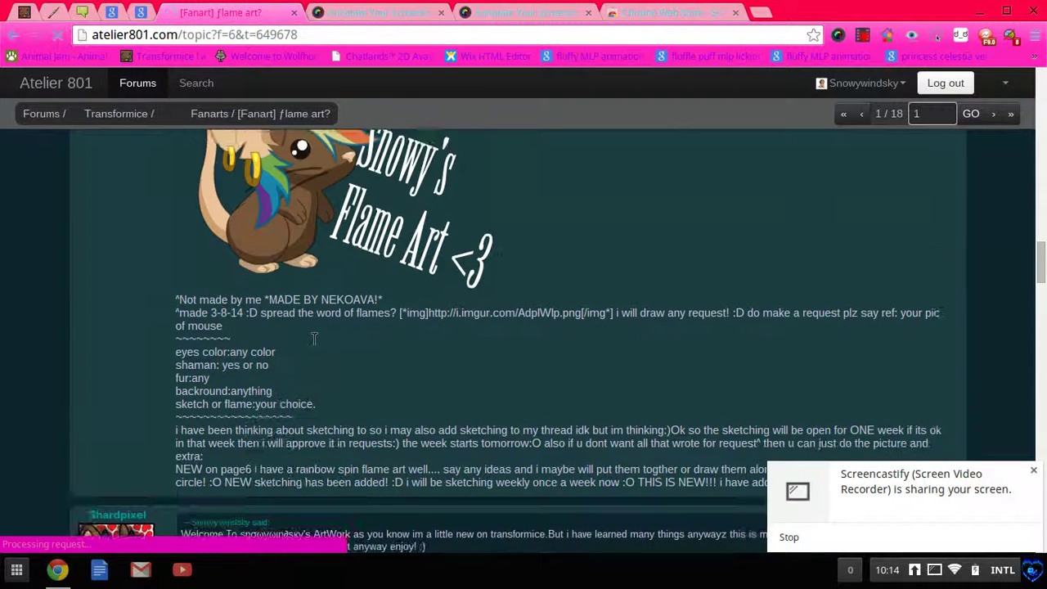
{"action": "scroll", "coordinate": [314, 340], "scroll_direction": "up", "scroll_amount": 2}
{"action": "scroll", "coordinate": [566, 375], "scroll_direction": "up", "scroll_amount": 1}
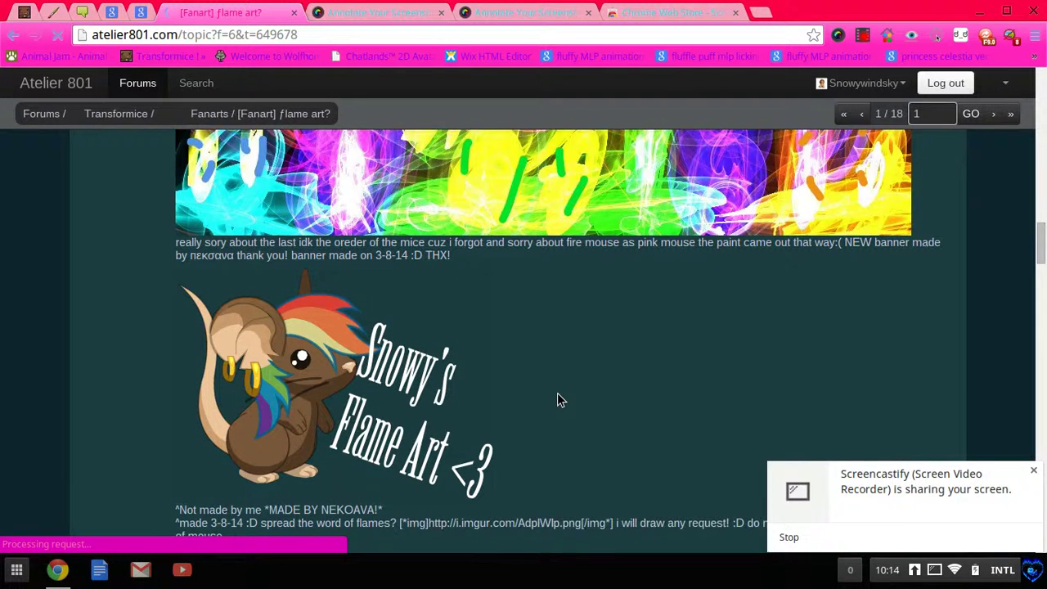
{"action": "scroll", "coordinate": [557, 399], "scroll_direction": "down", "scroll_amount": 1}
{"action": "mouse_move", "coordinate": [311, 358]}
{"action": "left_mouse_down"}
{"action": "mouse_move", "coordinate": [569, 271]}
{"action": "mouse_move", "coordinate": [269, 374]}
{"action": "left_mouse_up"}
{"action": "scroll", "coordinate": [269, 374], "scroll_direction": "down", "scroll_amount": 1}
{"action": "scroll", "coordinate": [278, 343], "scroll_direction": "down", "scroll_amount": 1}
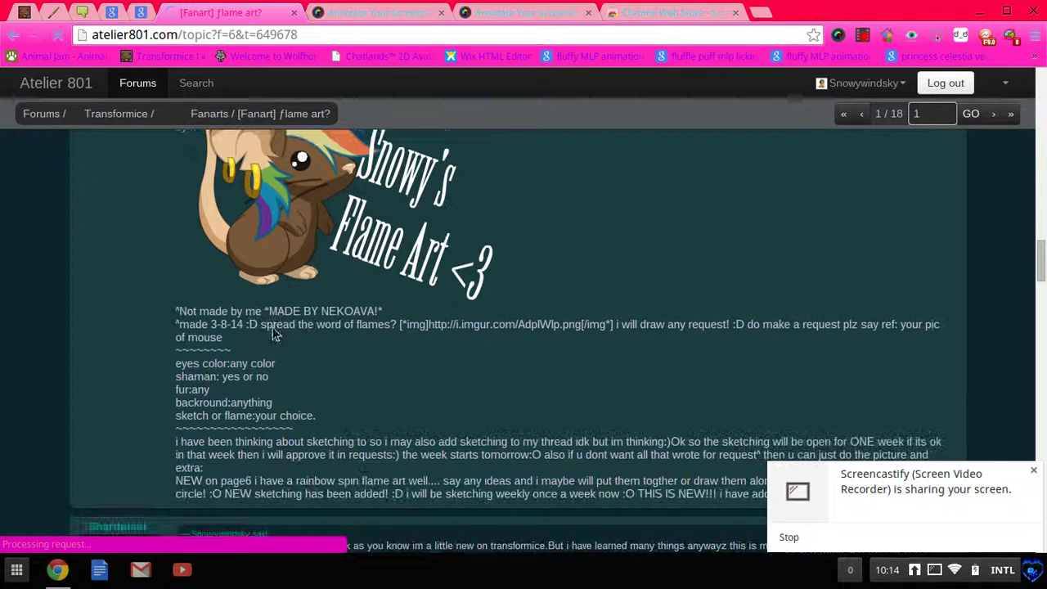
{"action": "scroll", "coordinate": [286, 310], "scroll_direction": "up", "scroll_amount": 1}
{"action": "scroll", "coordinate": [294, 261], "scroll_direction": "up", "scroll_amount": 1}
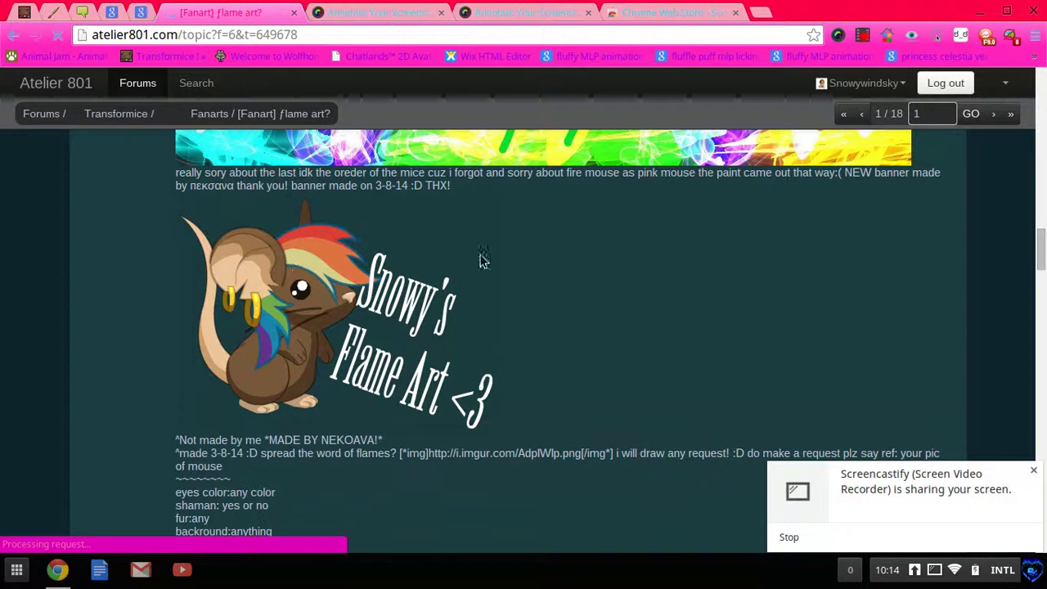
End the roughly 1:45 Screencastify recording from its toolbar controls.
{"action": "left_click", "coordinate": [862, 35]}
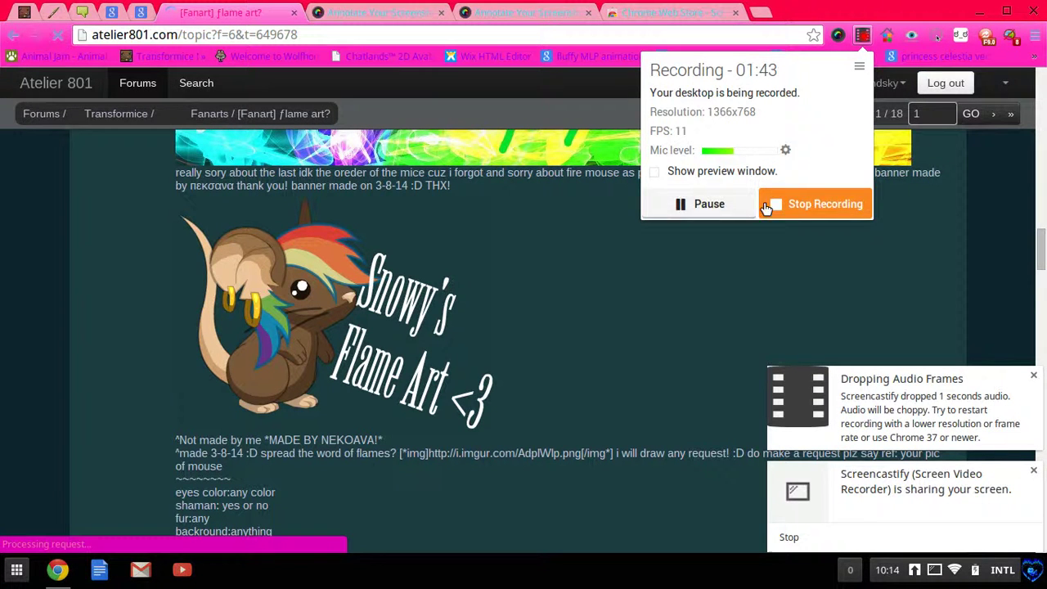
{"action": "left_click", "coordinate": [830, 204]}
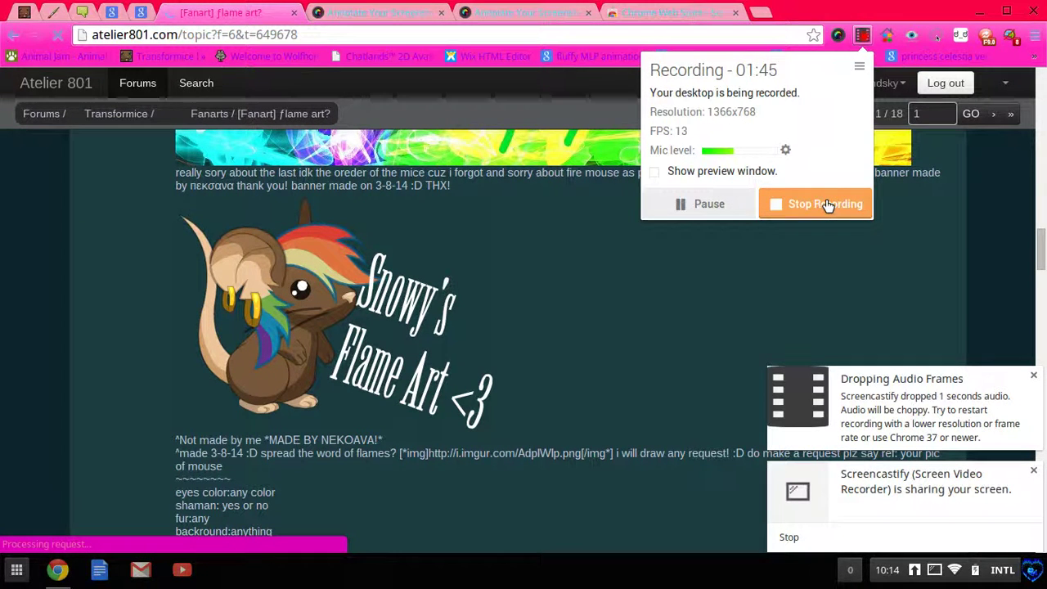